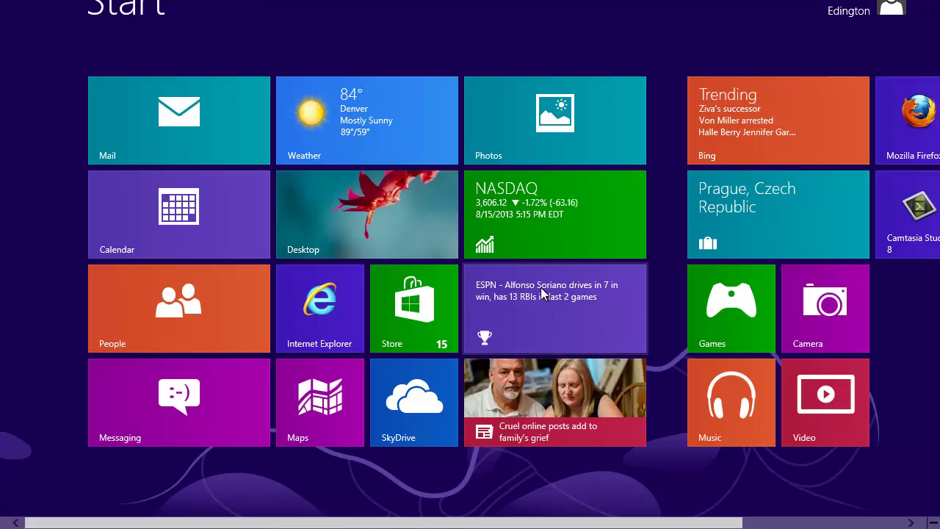
- Show the full list of installed apps and pin Word 2013 to the Start screen
right_click(665, 467)
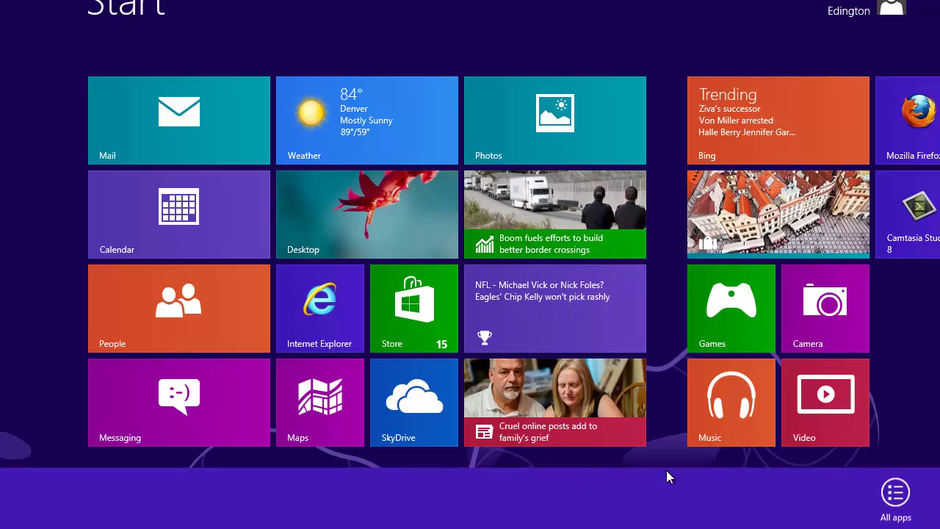
click(892, 495)
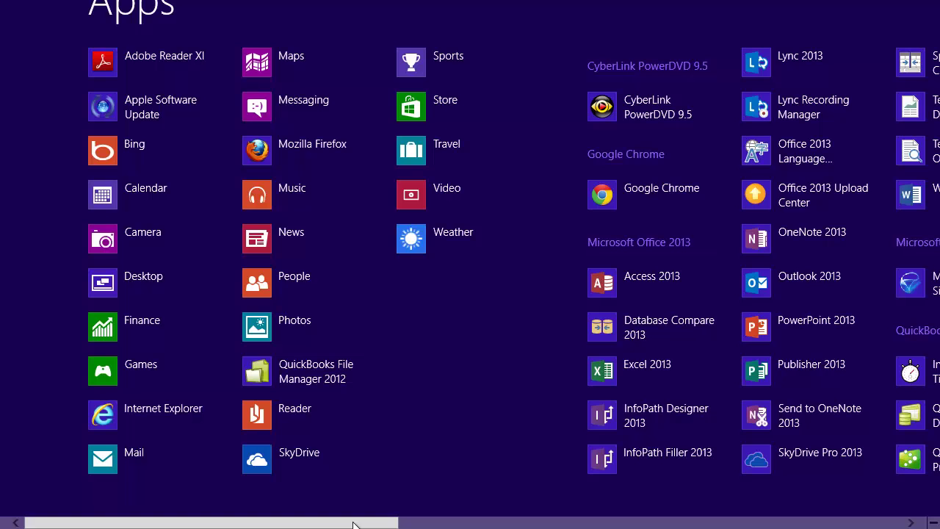
drag(353, 523, 547, 526)
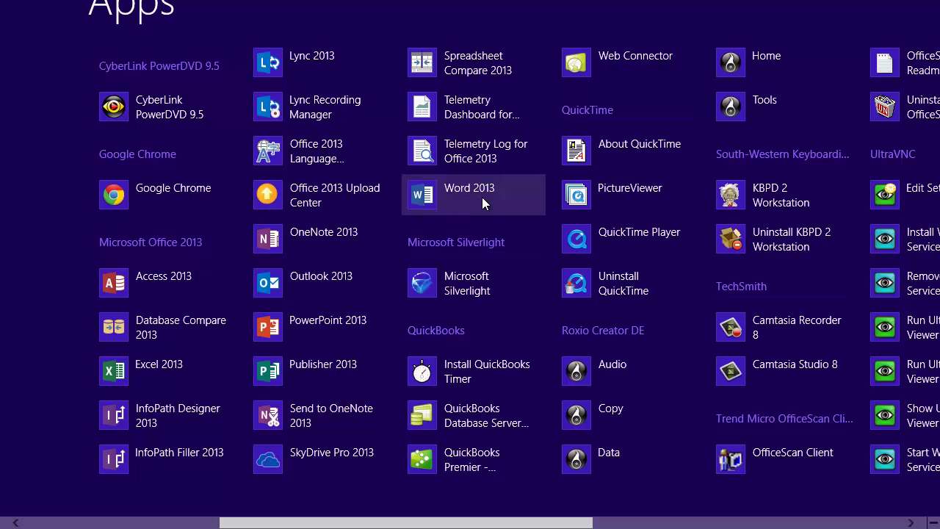
right_click(518, 188)
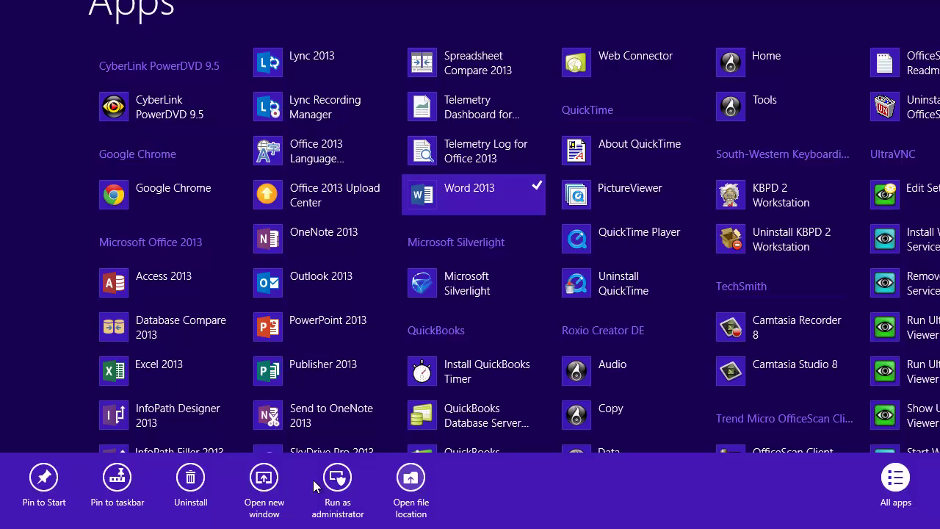
click(44, 478)
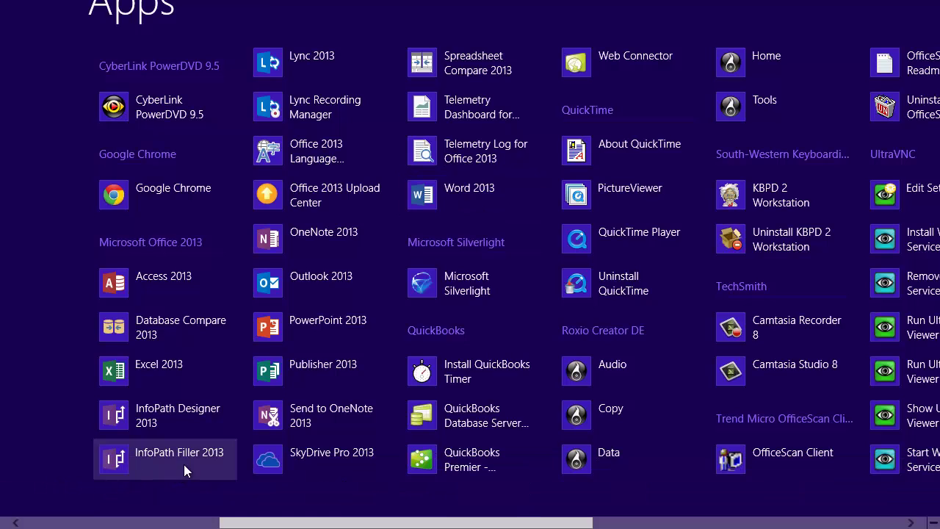
- Pin PowerPoint 2013, Excel 2013 and Access 2013 to the Start screen
right_click(322, 330)
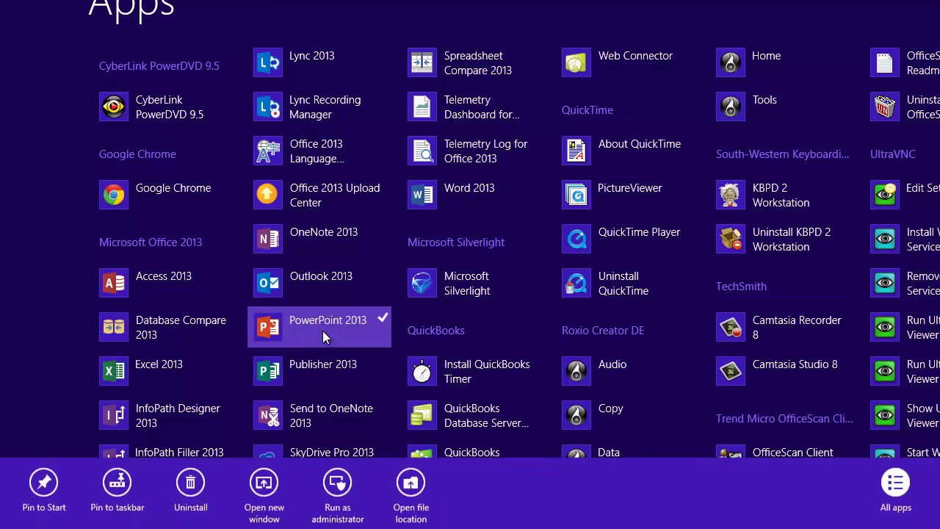
click(54, 476)
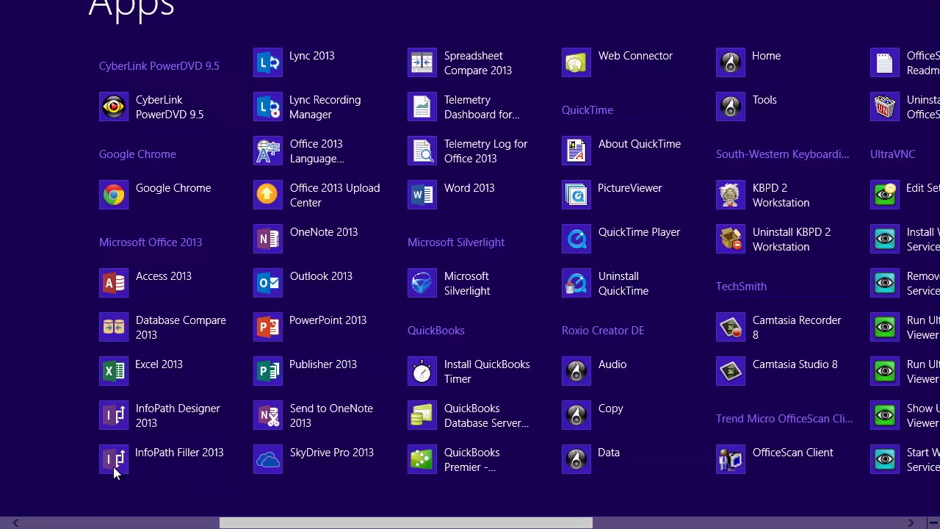
right_click(192, 374)
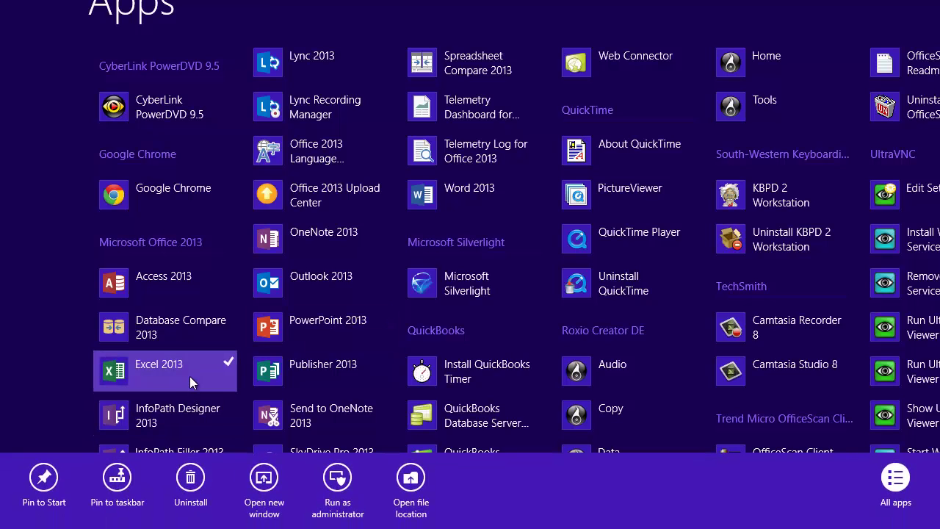
click(64, 473)
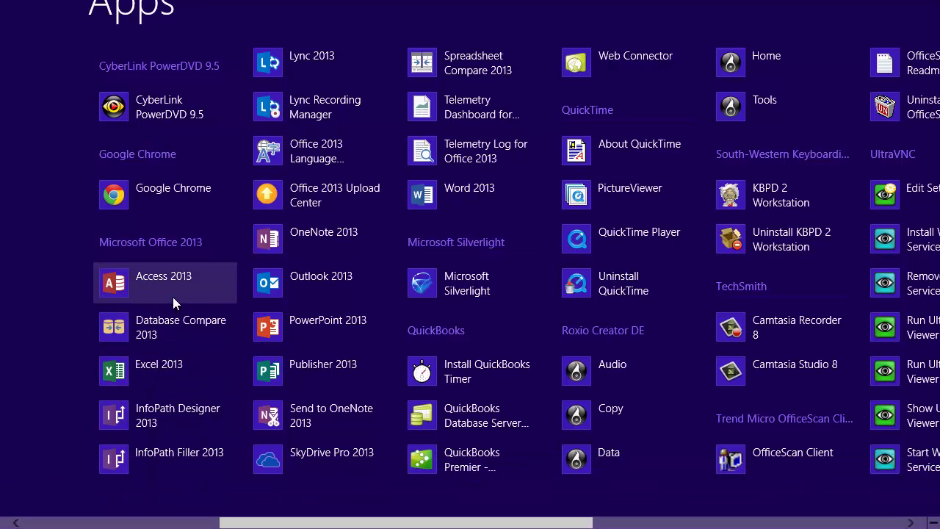
right_click(173, 296)
click(38, 479)
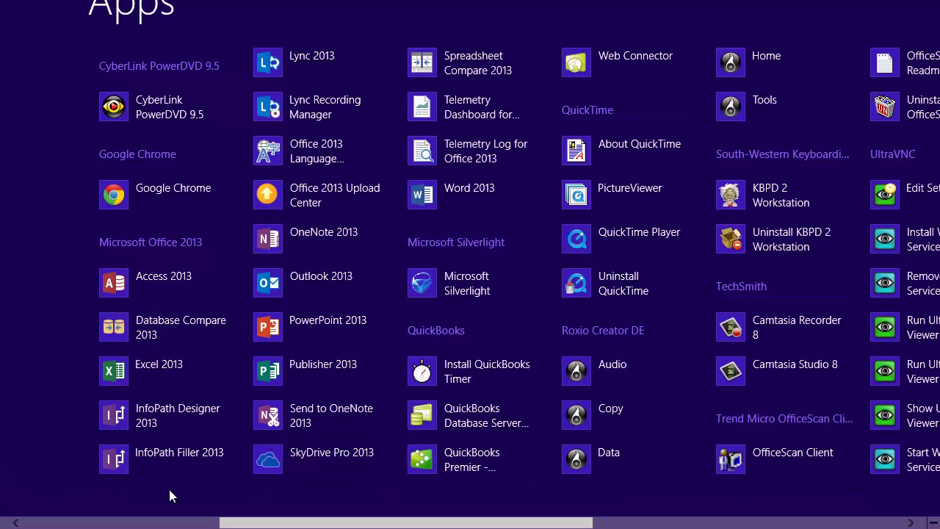
- Pin Excel 2013 to the desktop taskbar
mouse_move(257, 523)
mouse_down()
mouse_move(75, 525)
mouse_move(576, 524)
mouse_move(105, 525)
mouse_move(270, 524)
mouse_up()
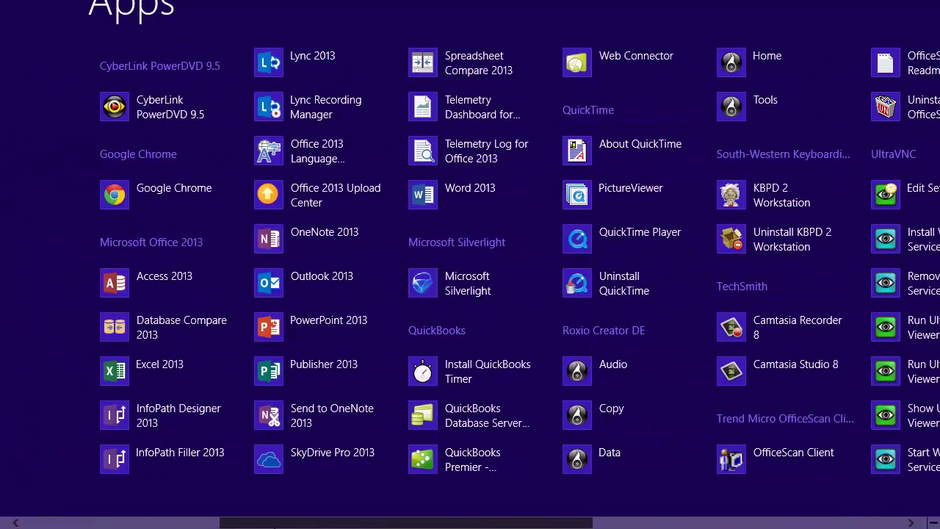
right_click(215, 373)
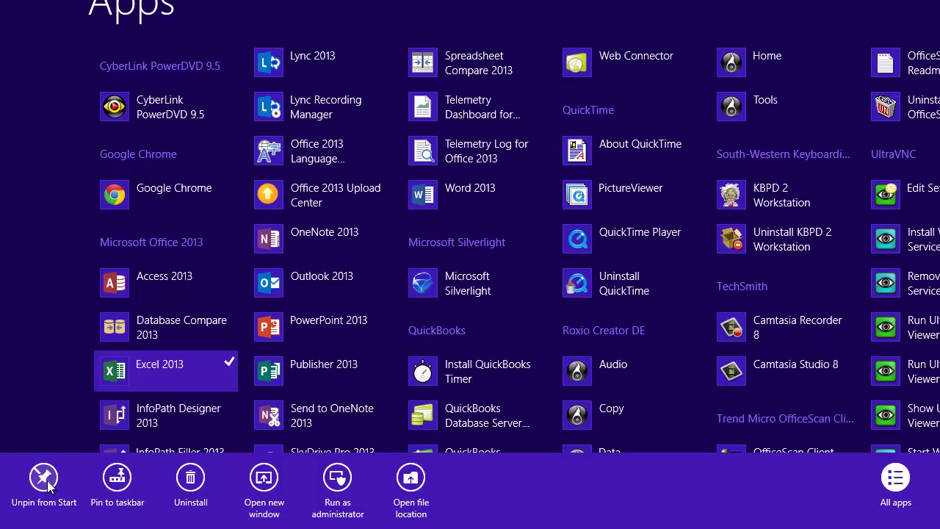
click(125, 481)
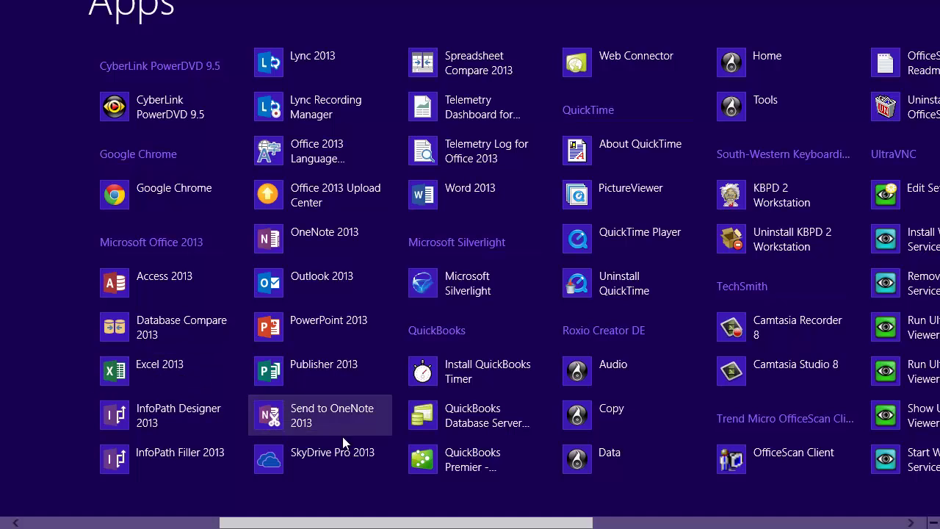
- View the apps list as a zoomed-out overview of letters and program groups, and return to the Start screen
mouse_move(566, 520)
mouse_down()
mouse_move(465, 522)
mouse_move(551, 526)
mouse_up()
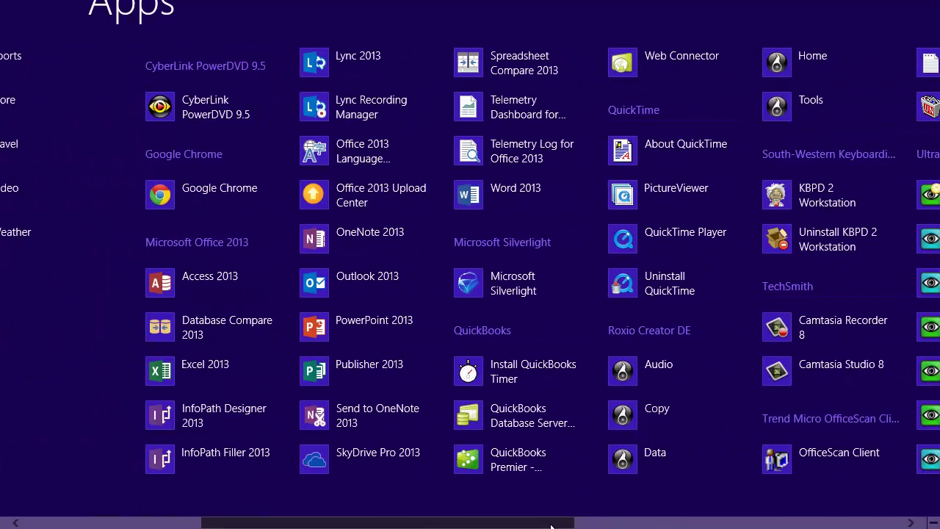
click(933, 523)
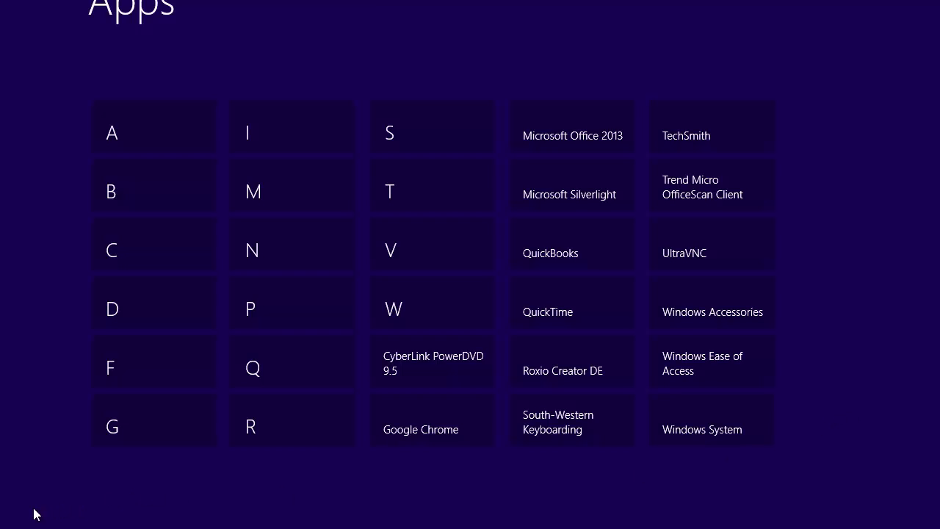
mouse_move(2, 527)
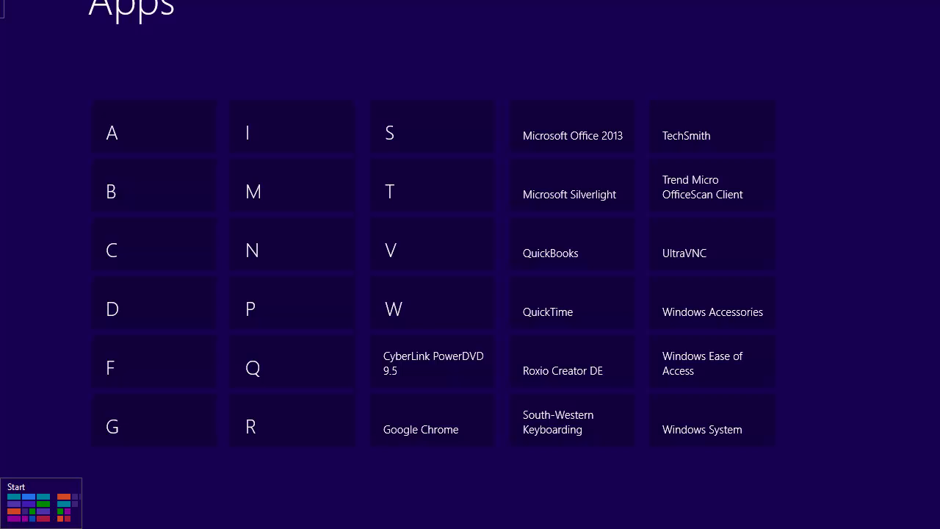
key(super)
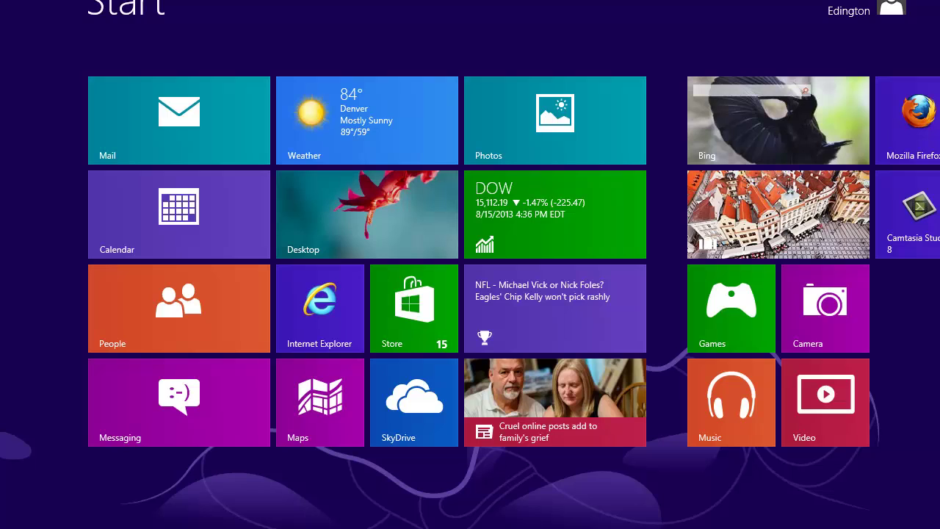
mouse_move(939, 0)
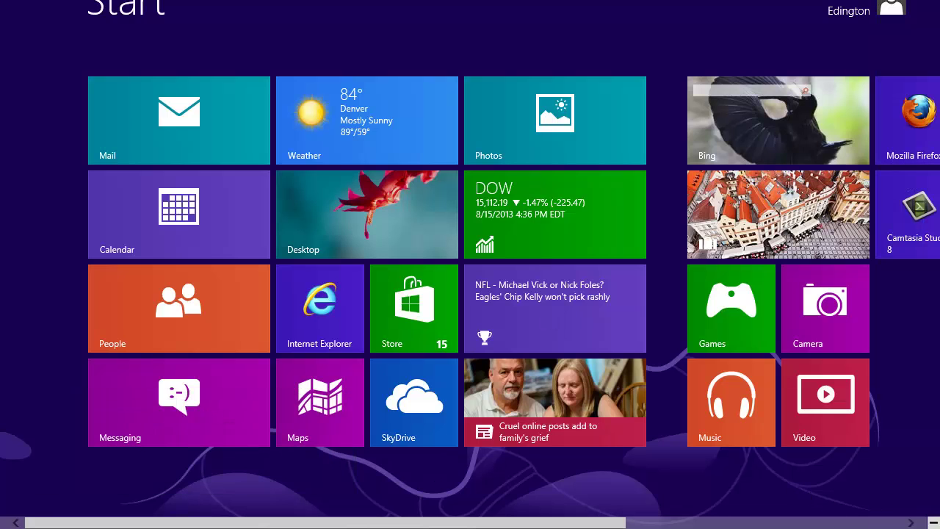
mouse_move(932, 412)
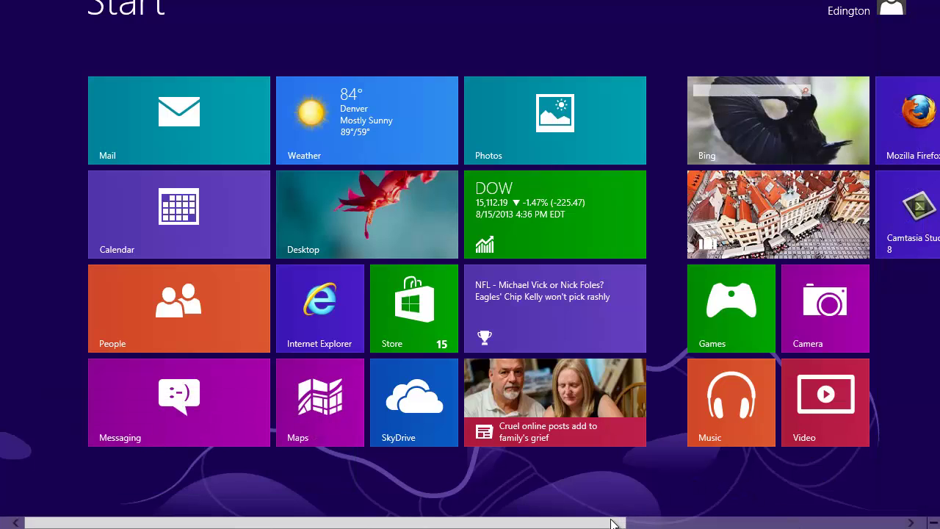
- Name the tile group that holds the newly pinned Office 2013 apps "Work Apps"
drag(565, 524, 877, 508)
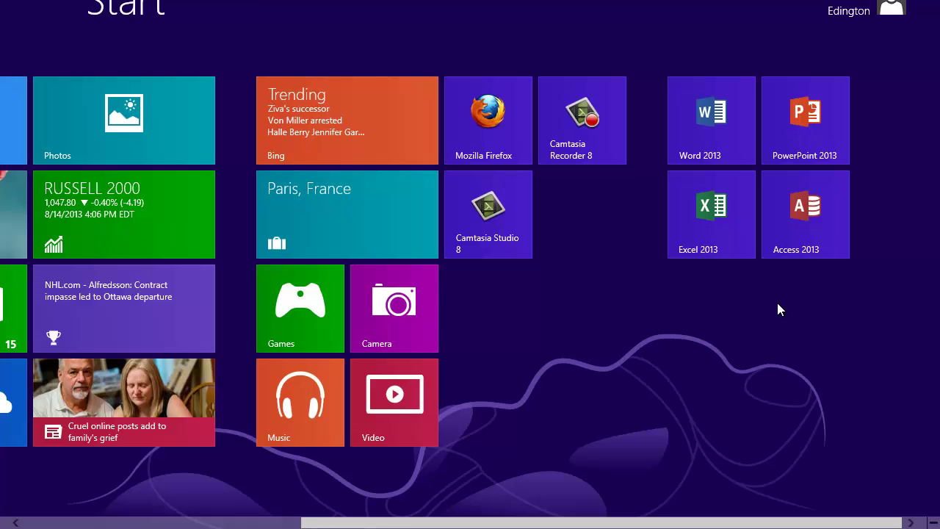
click(933, 522)
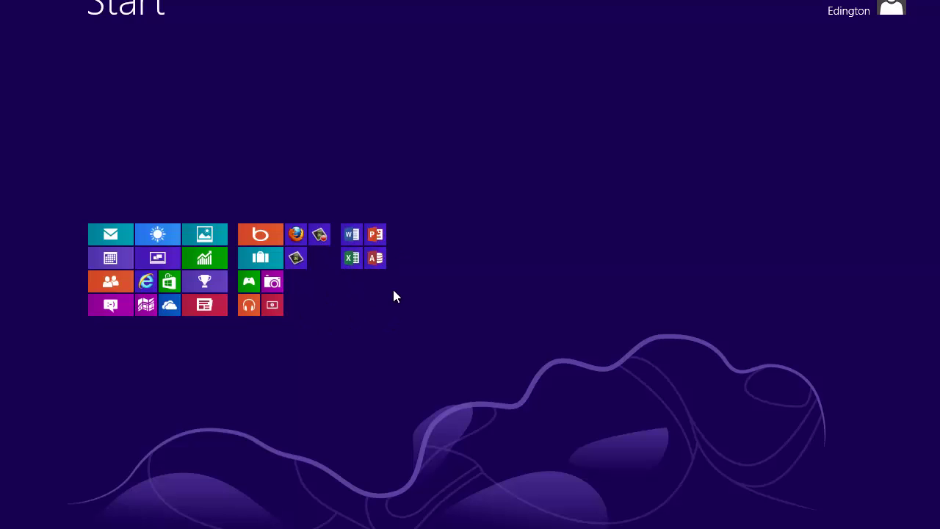
right_click(373, 235)
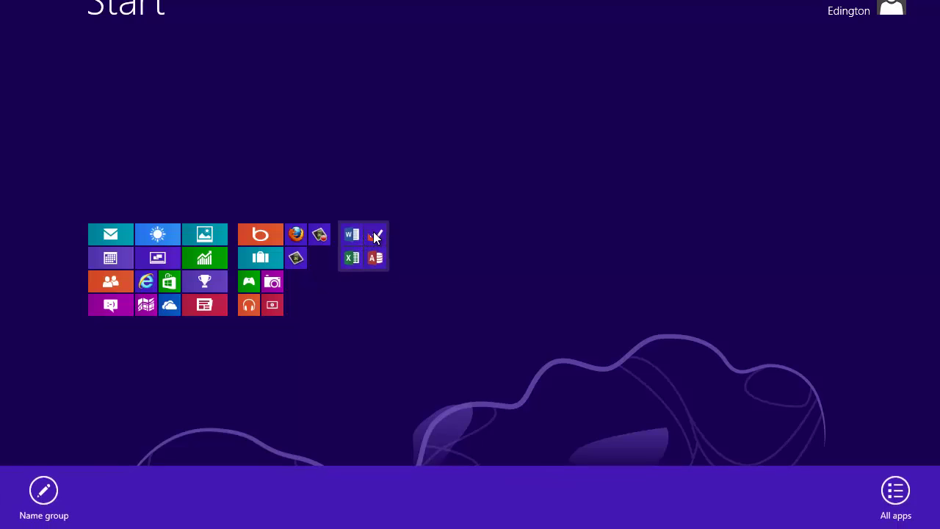
click(41, 490)
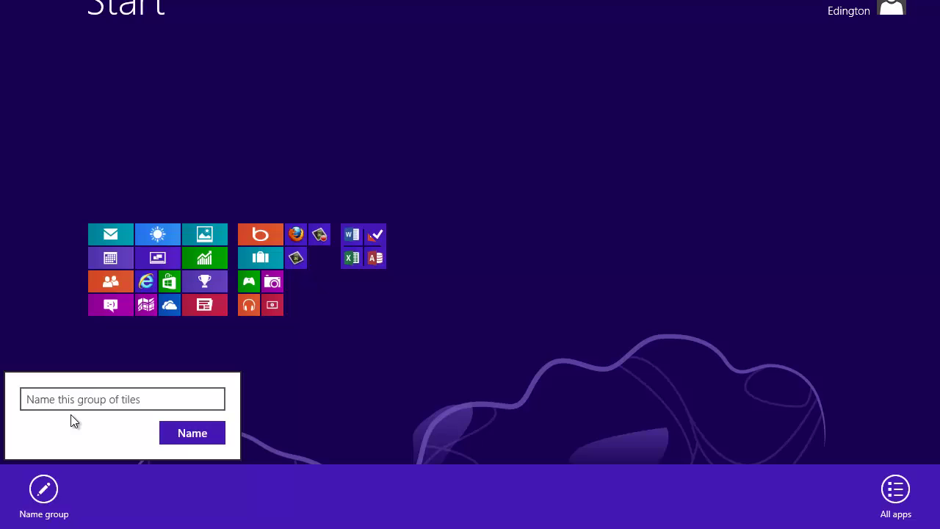
text(wo)
key(BackSpace)
key(BackSpace)
text(W)
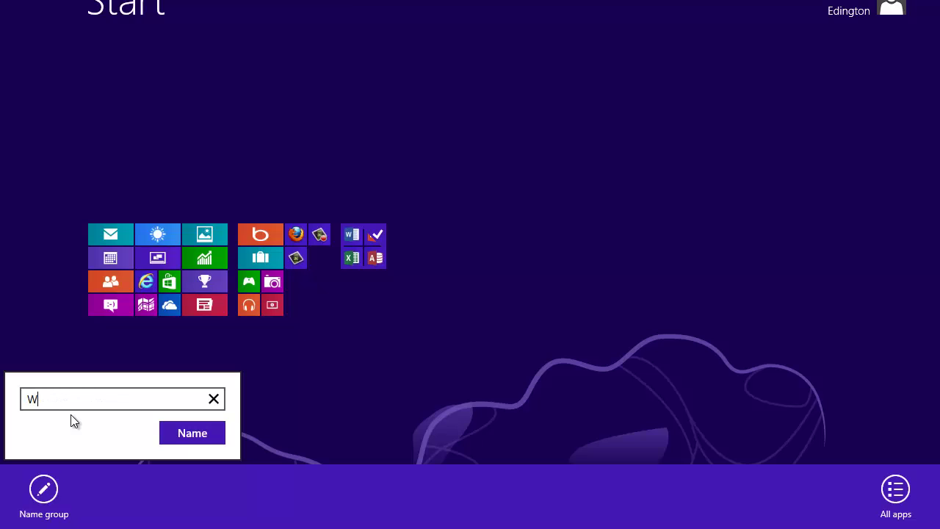
text(orks)
key(BackSpace)
text(Apps)
click(191, 432)
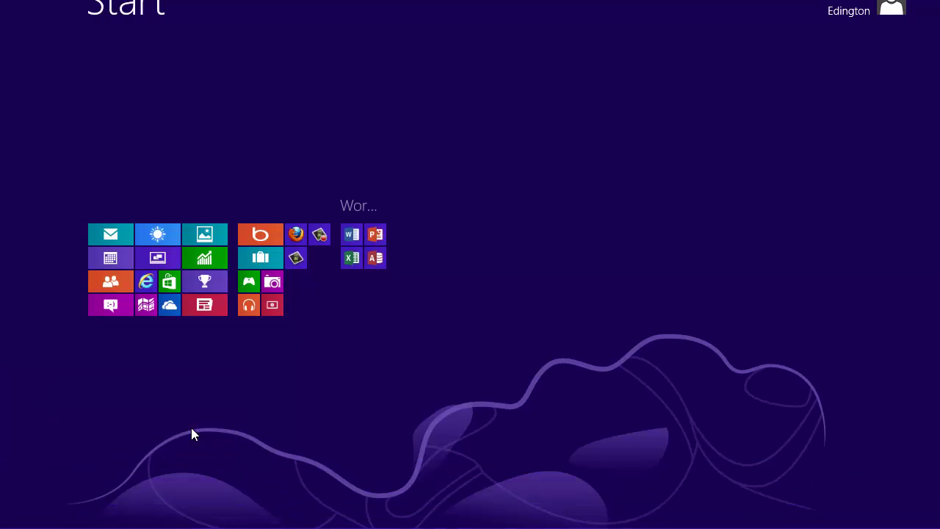
- Return the Start screen to normal tile size and swap the Excel 2013 tile with the PowerPoint 2013 tile
click(363, 333)
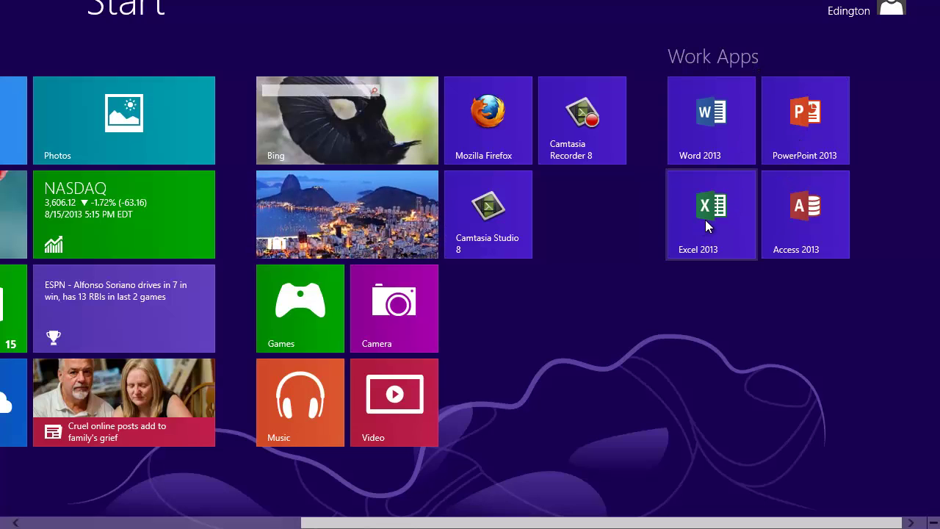
drag(704, 219, 792, 133)
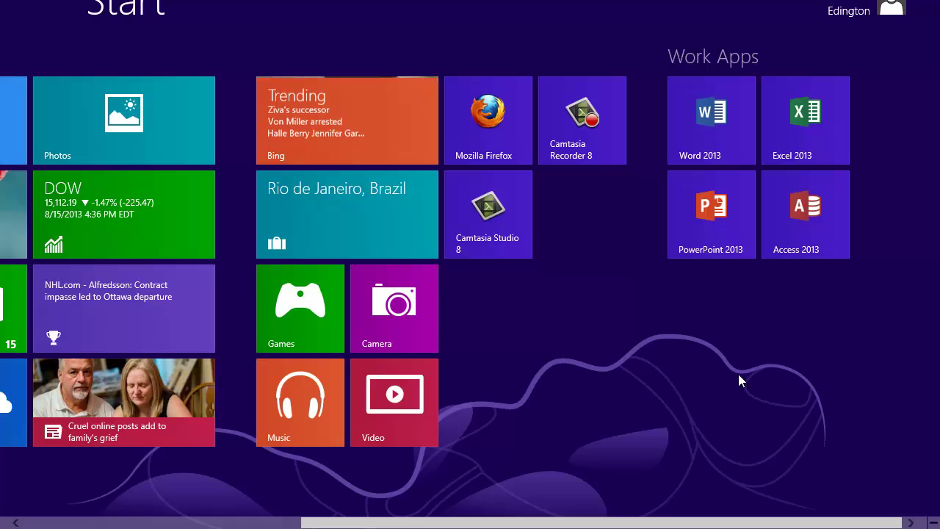
- Switch from the Start screen to the desktop
drag(707, 522, 419, 497)
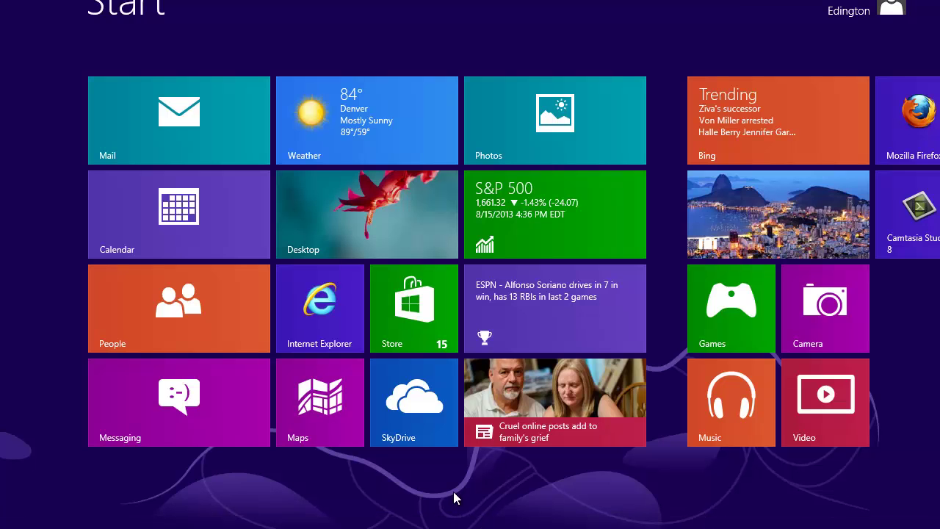
click(362, 235)
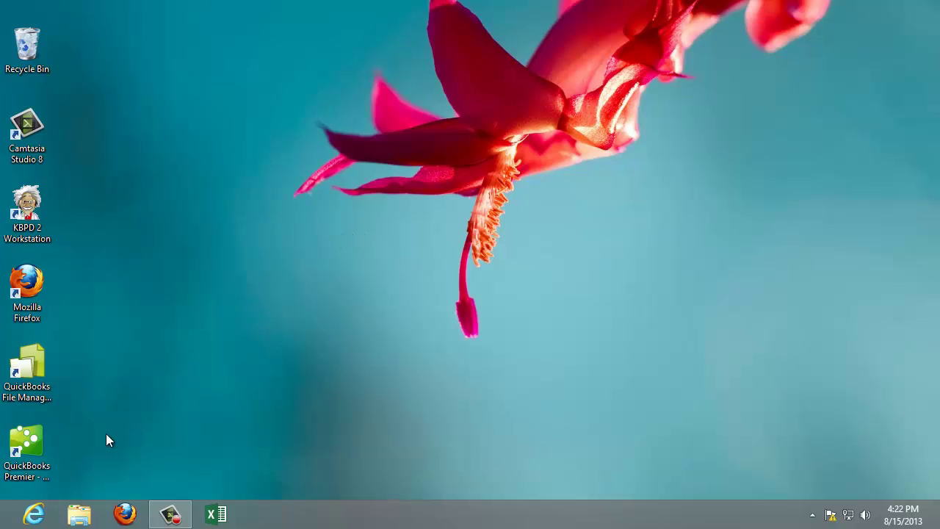
- Launch Firefox from the taskbar and minimize its window
mouse_move(1, 527)
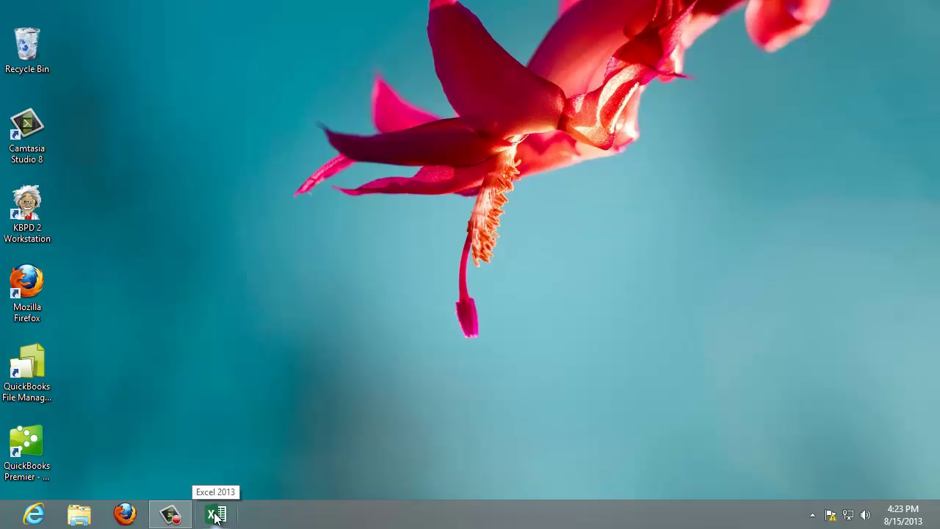
click(126, 516)
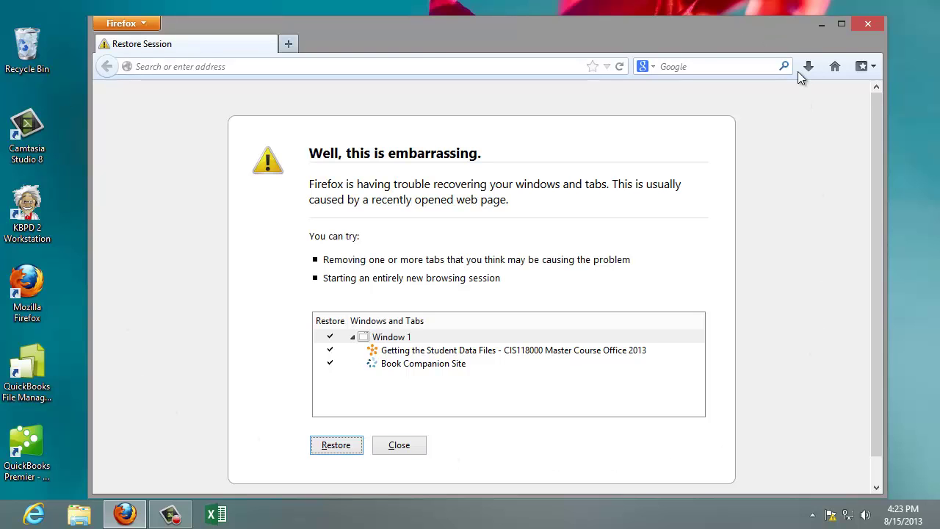
click(823, 25)
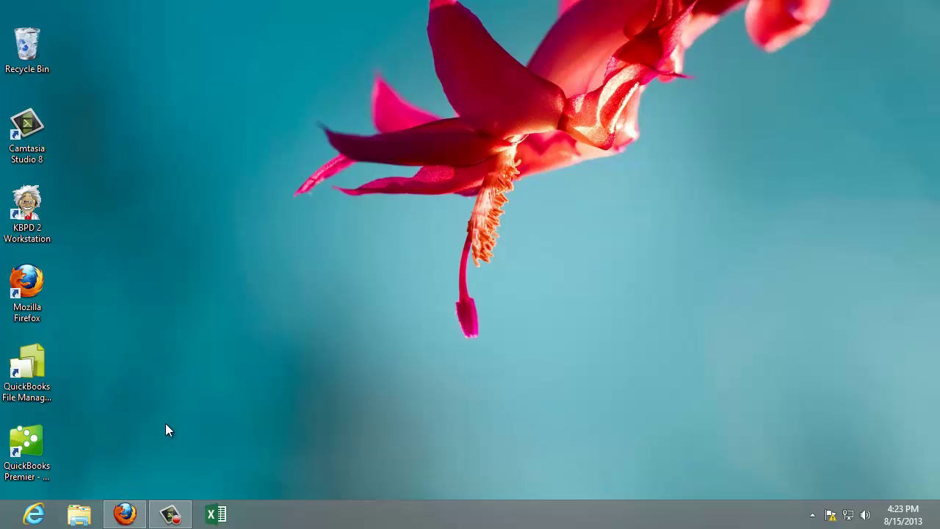
- Open File Explorer and move its window slightly higher on the desktop
mouse_move(938, 233)
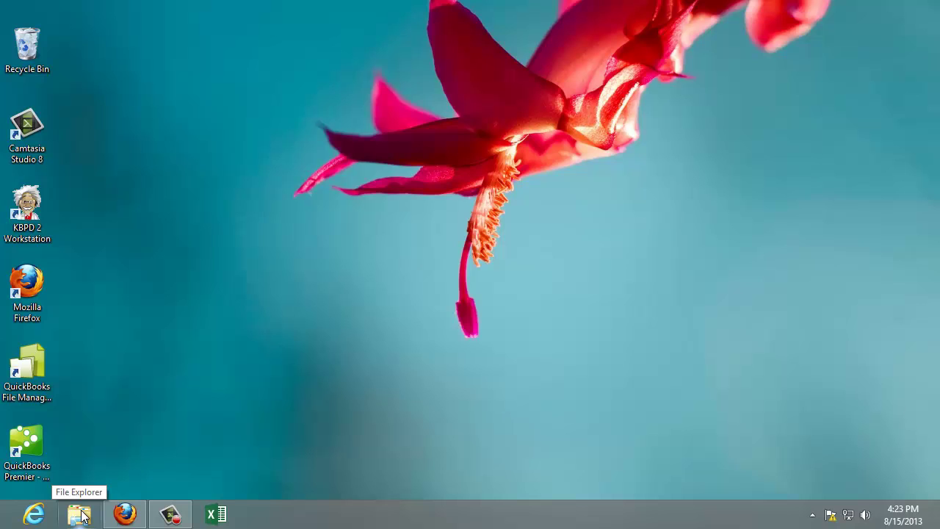
click(81, 516)
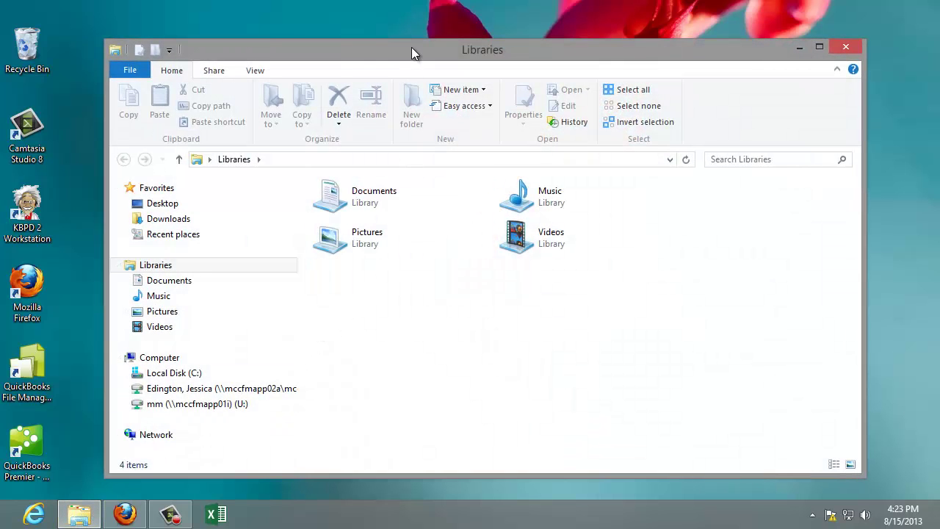
drag(411, 51, 419, 35)
click(171, 188)
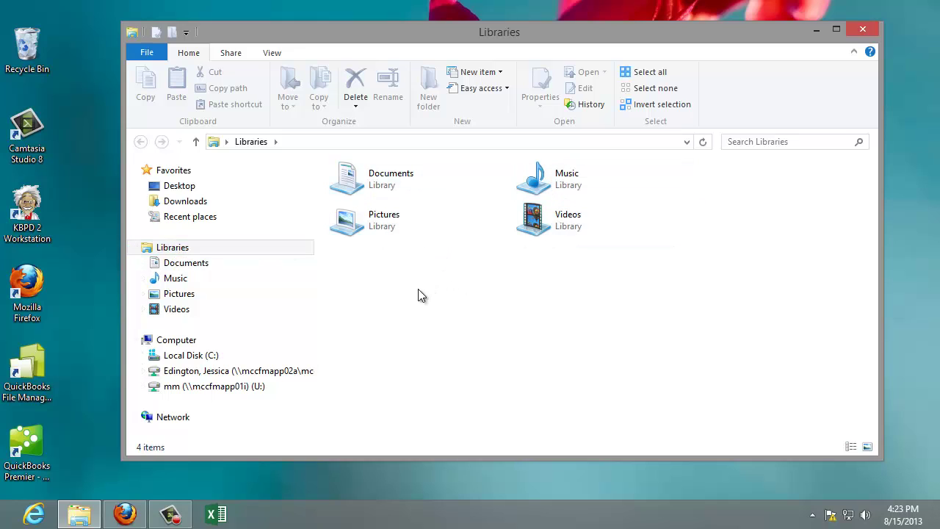
- Show the Computer location in File Explorer and close the separate KINGSTON (E:) drive window
click(187, 342)
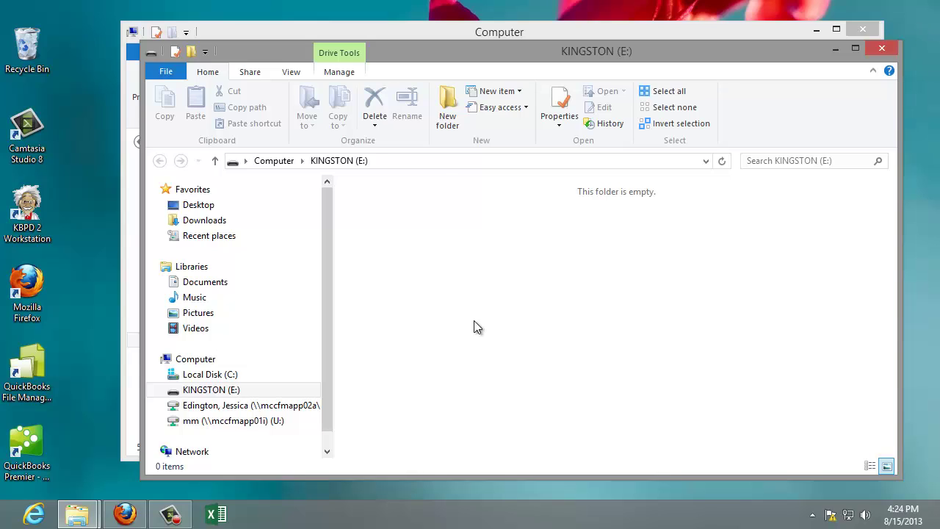
click(881, 49)
- View the AutoPlay options for the KINGSTON (E:) removable drive, then dismiss them without choosing an action
right_click(535, 266)
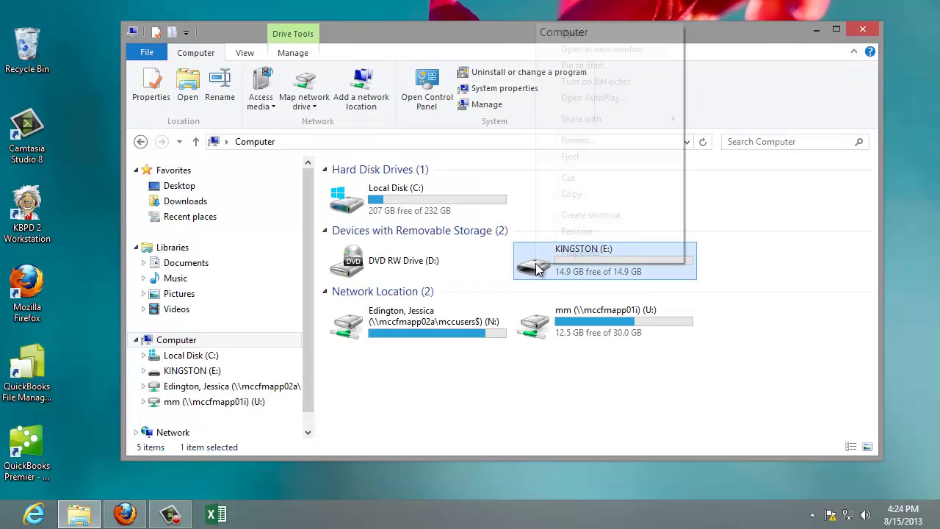
click(591, 98)
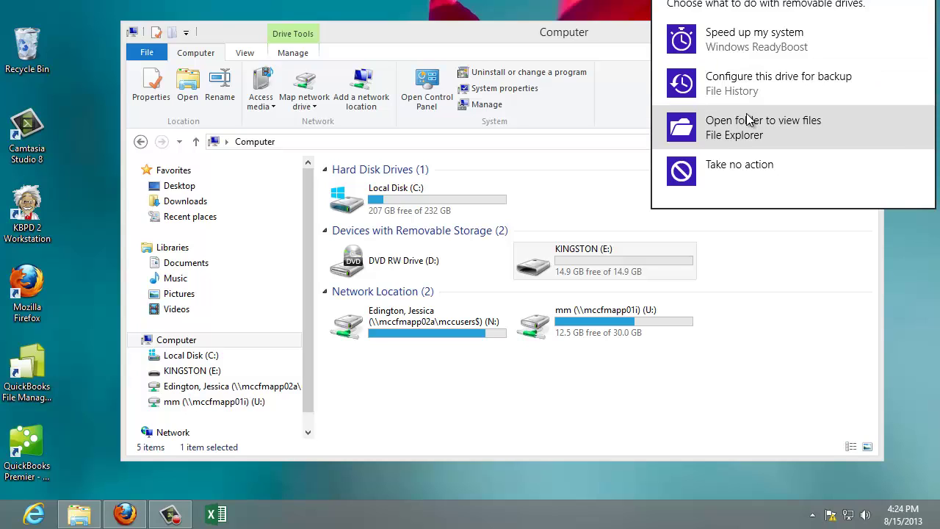
click(531, 274)
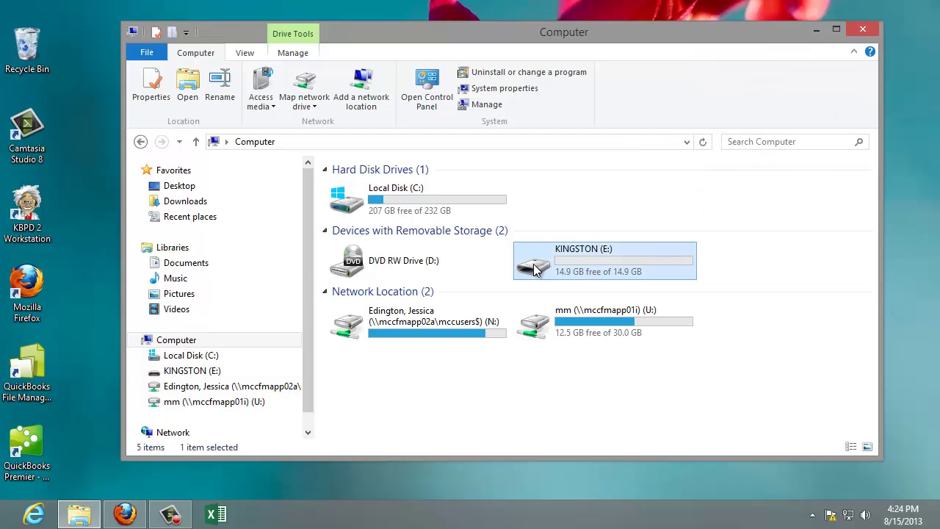
right_click(533, 265)
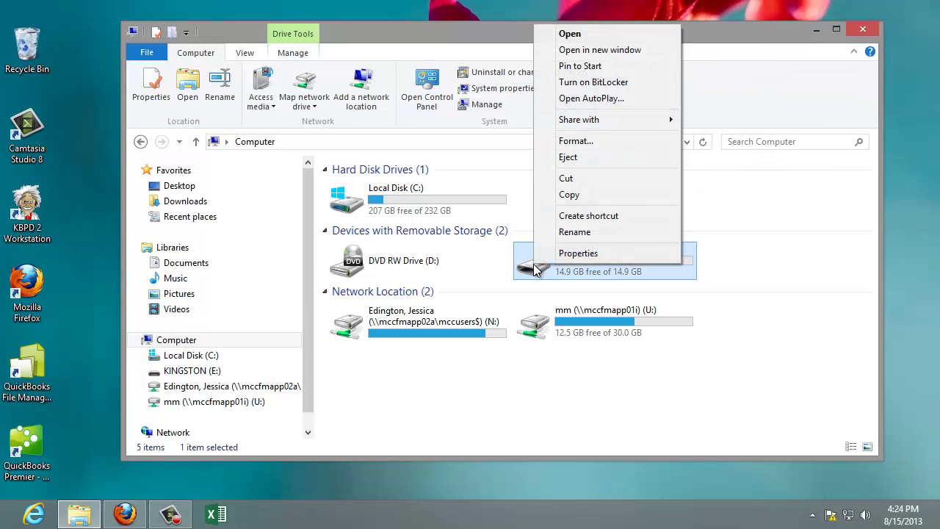
click(593, 100)
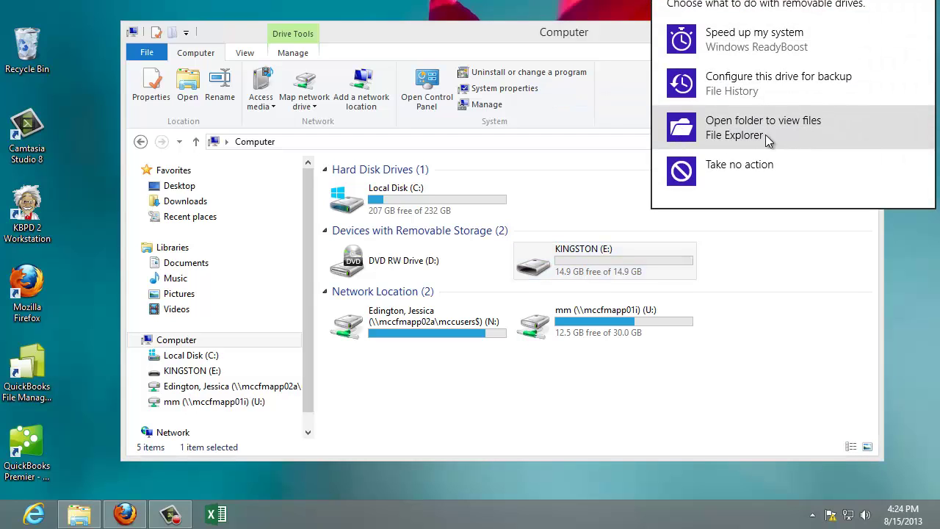
click(739, 227)
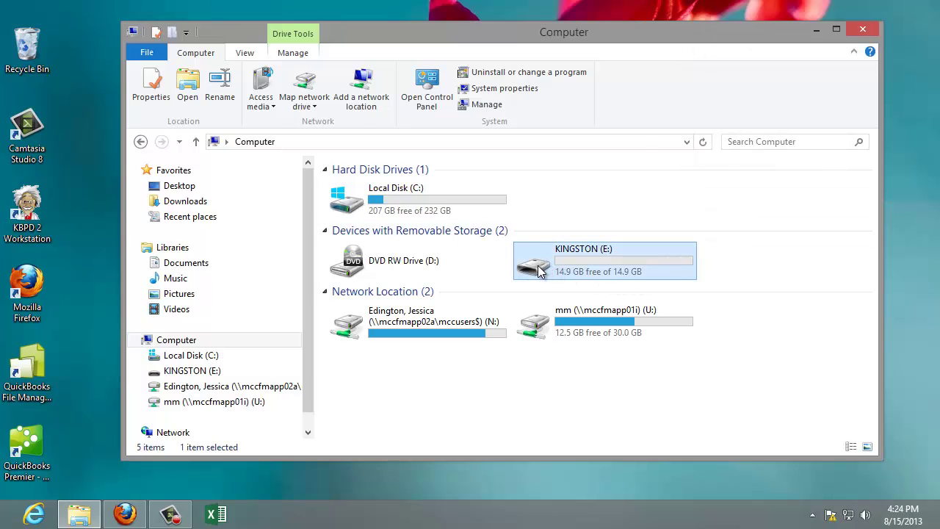
- Eject the KINGSTON (E:) removable drive and close the File Explorer window
mouse_move(547, 273)
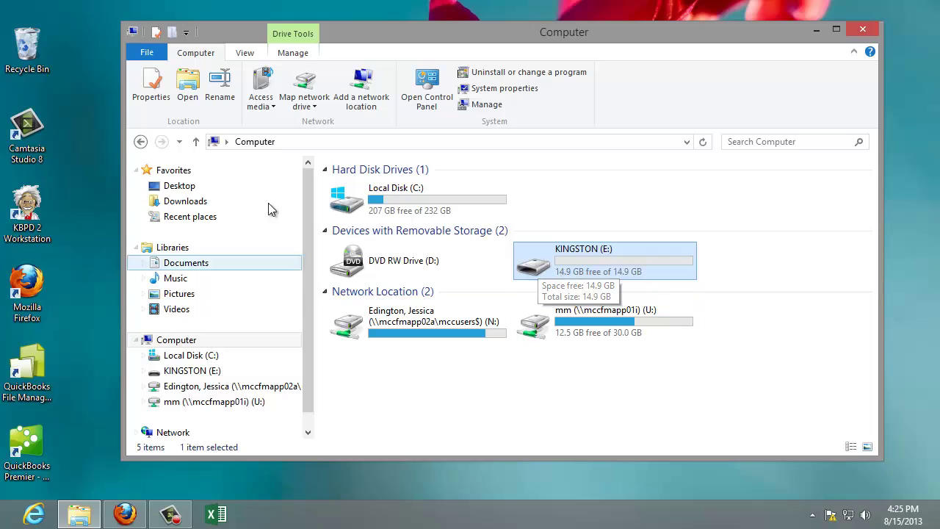
mouse_move(519, 269)
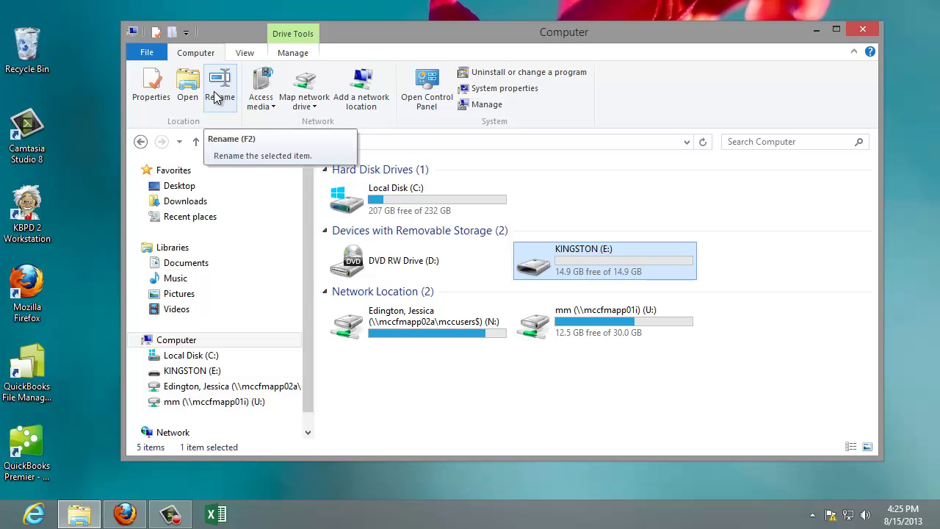
click(301, 56)
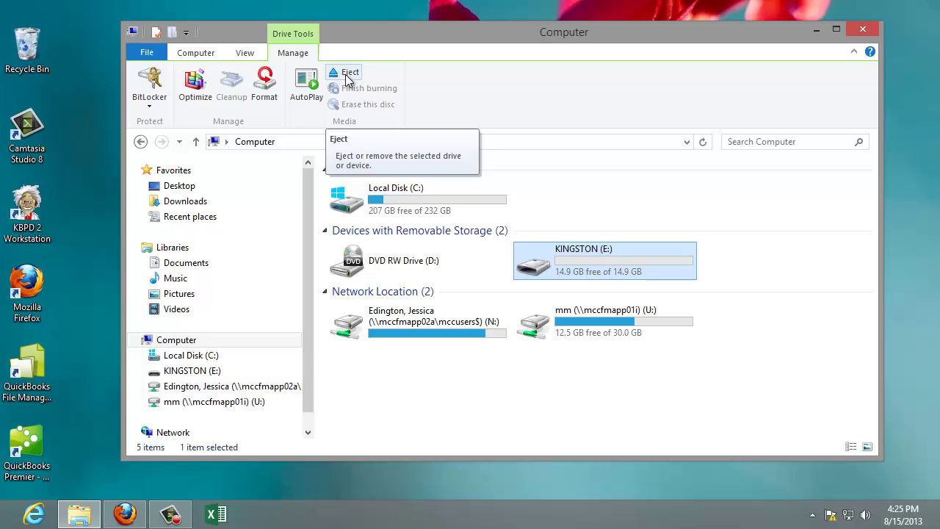
click(348, 76)
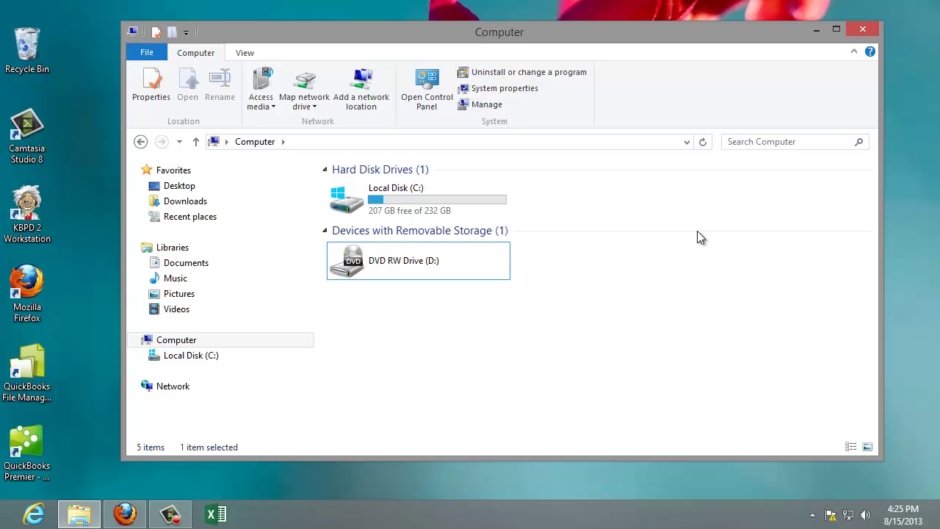
click(864, 31)
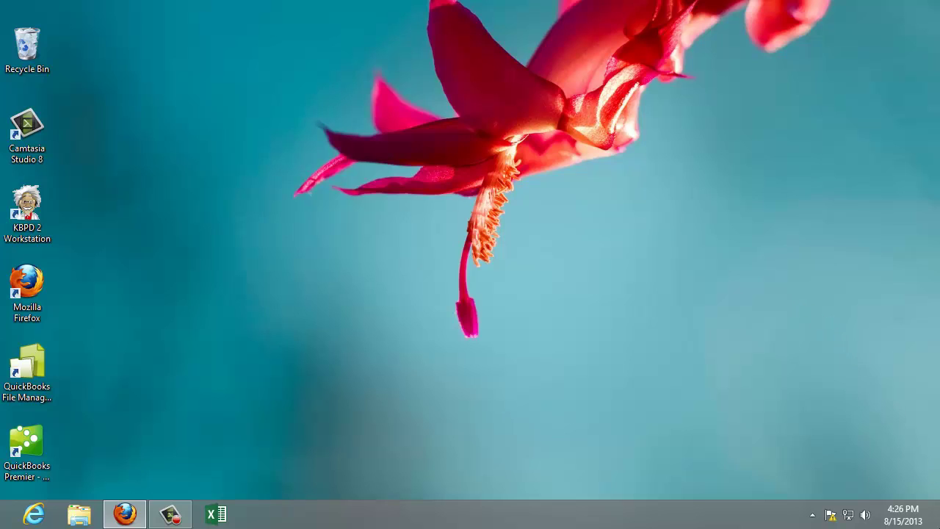
- View the power options in the Settings charm and dismiss them without choosing one
mouse_move(939, 524)
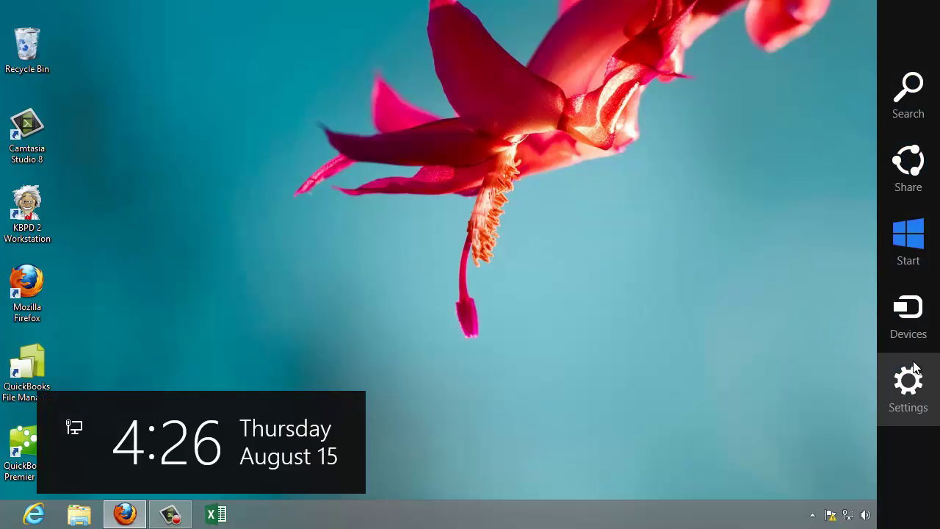
click(924, 380)
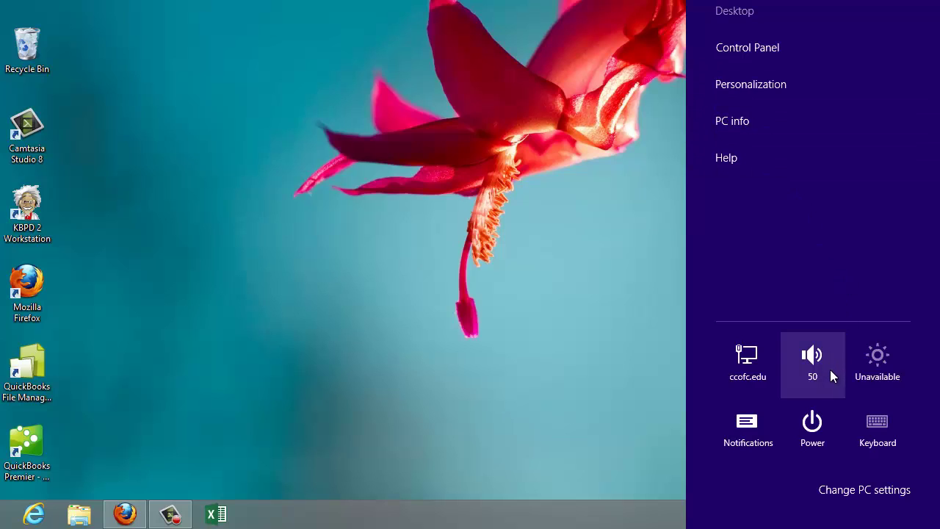
click(814, 426)
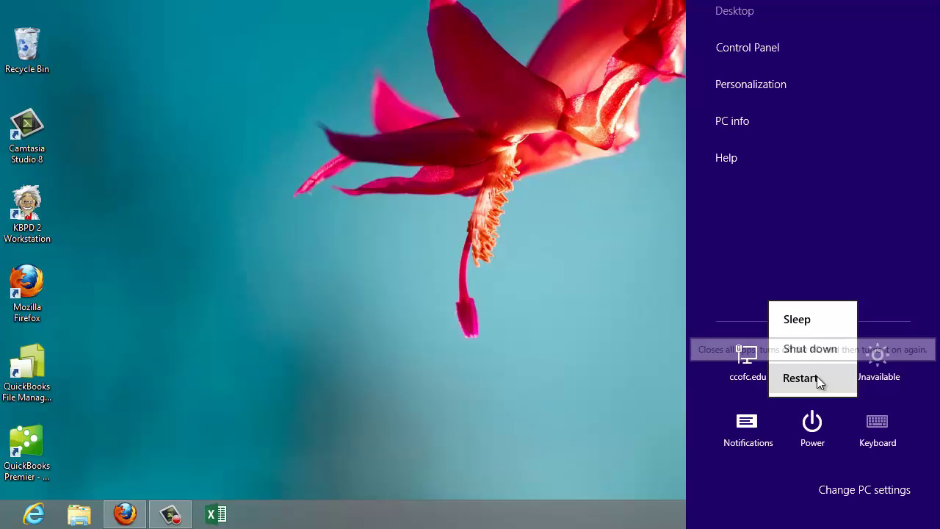
click(680, 322)
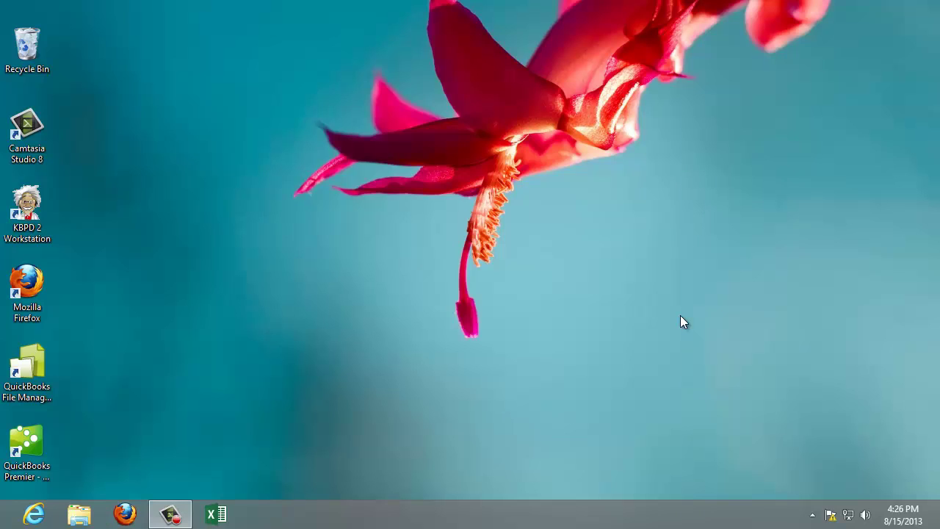